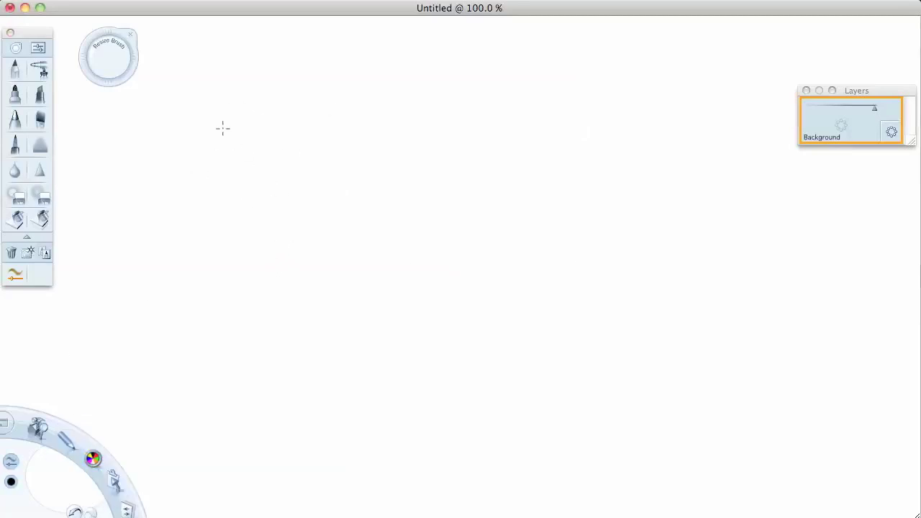
# - Hand-letter the word SKETCH near the top of the canvas
pyautogui.moveTo(258, 126); pyautogui.dragTo(219, 167)
pyautogui.moveTo(264, 151)
pyautogui.mouseDown()
pyautogui.moveTo(337, 152)
pyautogui.moveTo(348, 121)
pyautogui.moveTo(356, 152)
pyautogui.mouseUp()
pyautogui.moveTo(403, 124); pyautogui.dragTo(407, 144)
pyautogui.moveTo(431, 115); pyautogui.dragTo(435, 150)
# - Letter WHEELS below SKETCH, loop an ellipse around the title, then clear the canvas
pyautogui.moveTo(266, 182); pyautogui.dragTo(311, 180)
pyautogui.moveTo(319, 177)
pyautogui.mouseDown()
pyautogui.moveTo(338, 208)
pyautogui.moveTo(361, 206)
pyautogui.mouseUp()
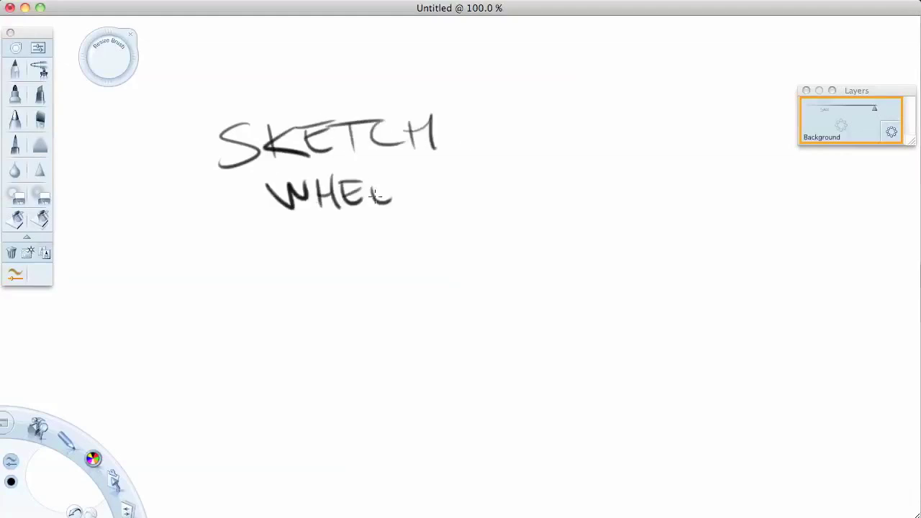
pyautogui.moveTo(399, 182); pyautogui.dragTo(418, 204)
pyautogui.moveTo(437, 180); pyautogui.dragTo(421, 206)
pyautogui.moveTo(374, 72); pyautogui.dragTo(490, 86)
pyautogui.press('Delete')
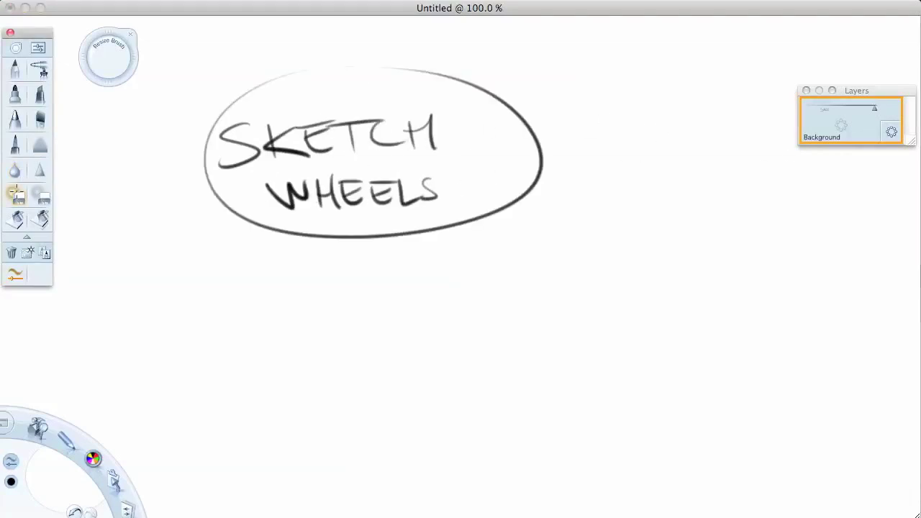
# - With smooth strokes on, sketch five overlapping ellipse wheels at different tilts and sizes
pyautogui.click(16, 274)
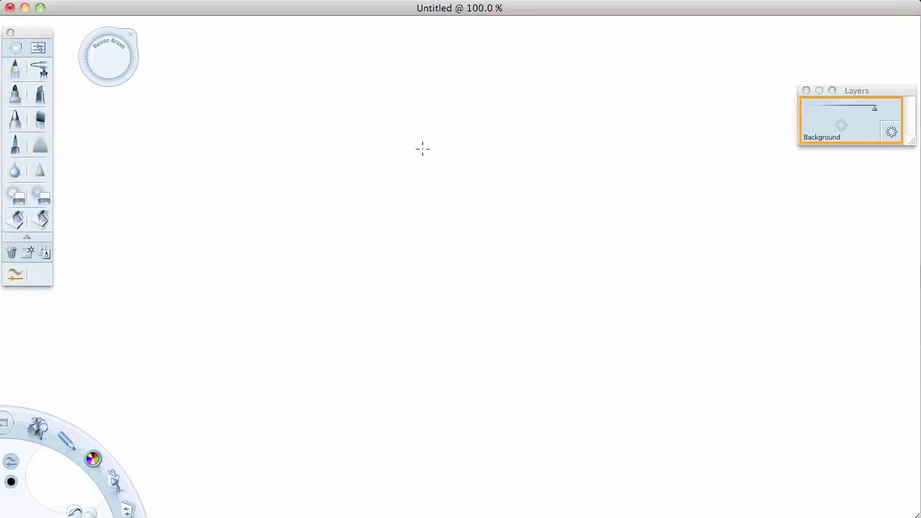
pyautogui.moveTo(305, 258)
pyautogui.mouseDown()
pyautogui.moveTo(348, 360)
pyautogui.moveTo(315, 185)
pyautogui.moveTo(384, 222)
pyautogui.mouseUp()
pyautogui.moveTo(460, 177)
pyautogui.mouseDown()
pyautogui.moveTo(473, 121)
pyautogui.moveTo(619, 111)
pyautogui.moveTo(393, 262)
pyautogui.mouseUp()
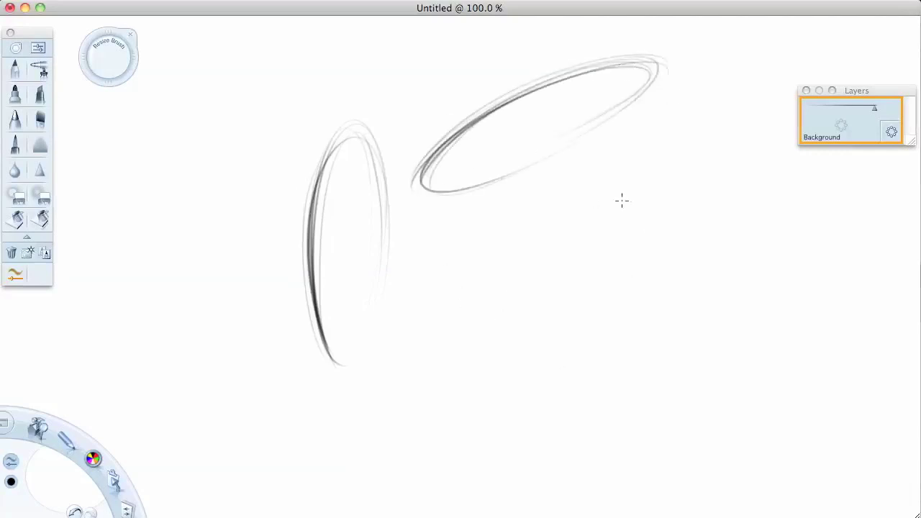
pyautogui.moveTo(604, 322)
pyautogui.mouseDown()
pyautogui.moveTo(612, 206)
pyautogui.moveTo(499, 432)
pyautogui.mouseUp()
pyautogui.moveTo(617, 209); pyautogui.dragTo(448, 407)
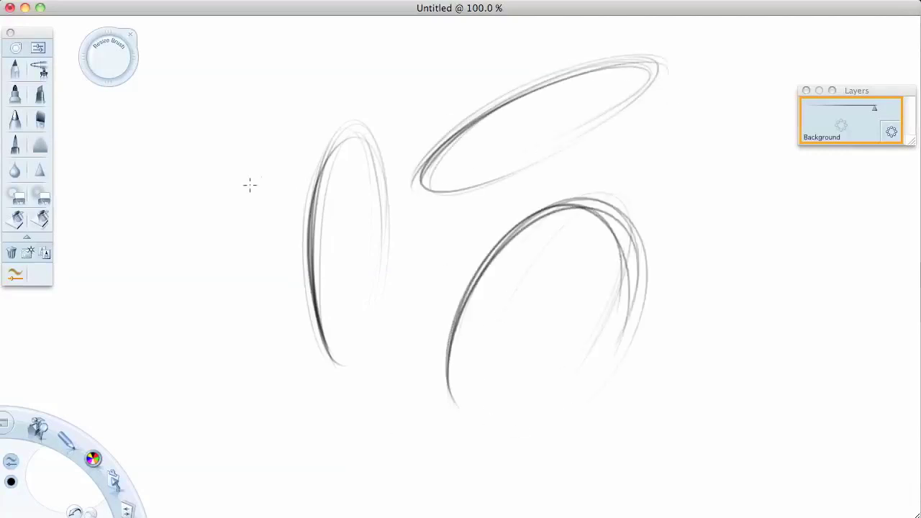
pyautogui.moveTo(150, 184)
pyautogui.mouseDown()
pyautogui.moveTo(154, 255)
pyautogui.moveTo(227, 335)
pyautogui.mouseUp()
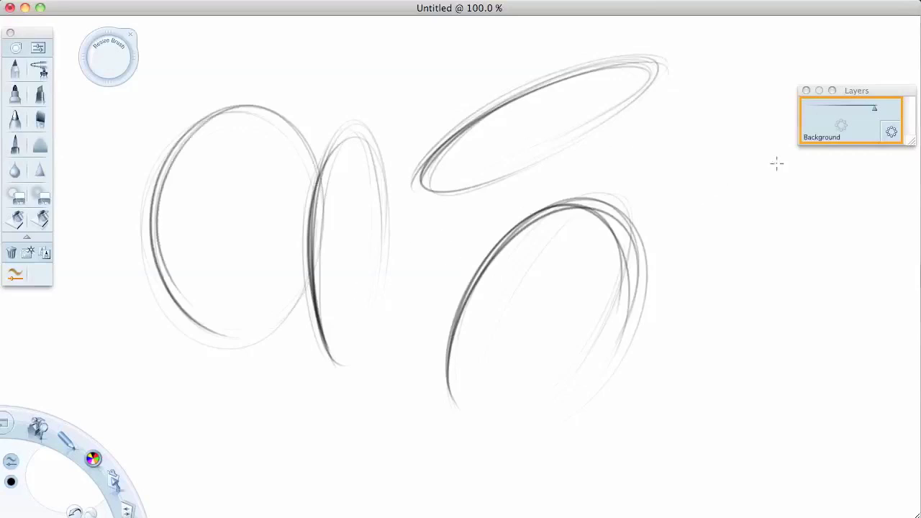
pyautogui.moveTo(745, 156)
pyautogui.mouseDown()
pyautogui.moveTo(644, 175)
pyautogui.moveTo(738, 162)
pyautogui.mouseUp()
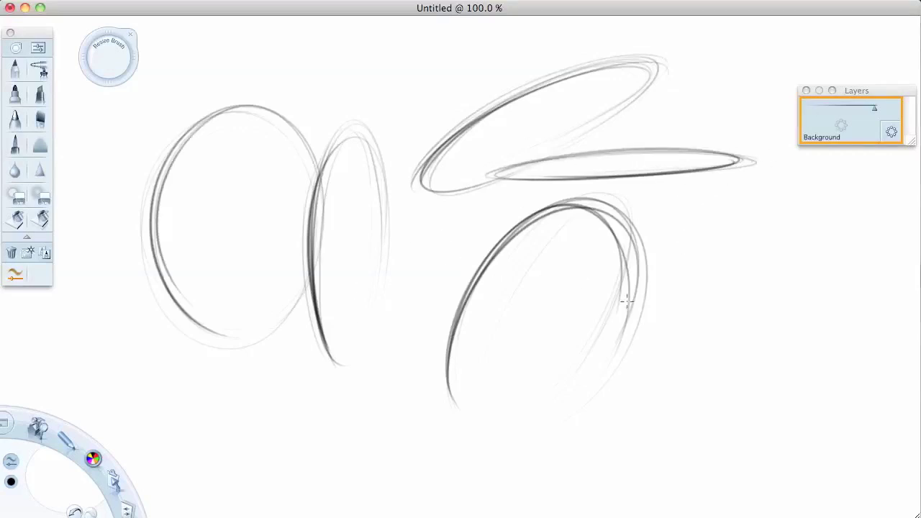
# - Draw an inner rim ellipse inside each of the wheels
pyautogui.moveTo(588, 400)
pyautogui.mouseDown()
pyautogui.moveTo(592, 257)
pyautogui.moveTo(572, 403)
pyautogui.mouseUp()
pyautogui.moveTo(338, 307); pyautogui.dragTo(315, 301)
pyautogui.moveTo(452, 171); pyautogui.dragTo(584, 160)
pyautogui.moveTo(681, 167); pyautogui.dragTo(547, 168)
pyautogui.moveTo(183, 272)
pyautogui.mouseDown()
pyautogui.moveTo(218, 249)
pyautogui.moveTo(171, 249)
pyautogui.mouseUp()
# - Mark spoke tick positions around the left and middle wheels
pyautogui.moveTo(253, 92); pyautogui.dragTo(250, 148)
pyautogui.moveTo(330, 168); pyautogui.dragTo(300, 188)
pyautogui.moveTo(296, 295); pyautogui.dragTo(313, 331)
pyautogui.moveTo(194, 311); pyautogui.dragTo(166, 346)
pyautogui.moveTo(151, 170); pyautogui.dragTo(170, 189)
pyautogui.moveTo(357, 113); pyautogui.dragTo(355, 138)
pyautogui.moveTo(392, 212); pyautogui.dragTo(373, 220)
pyautogui.moveTo(372, 319); pyautogui.dragTo(383, 341)
pyautogui.moveTo(314, 324); pyautogui.dragTo(328, 344)
pyautogui.moveTo(306, 213); pyautogui.dragTo(322, 226)
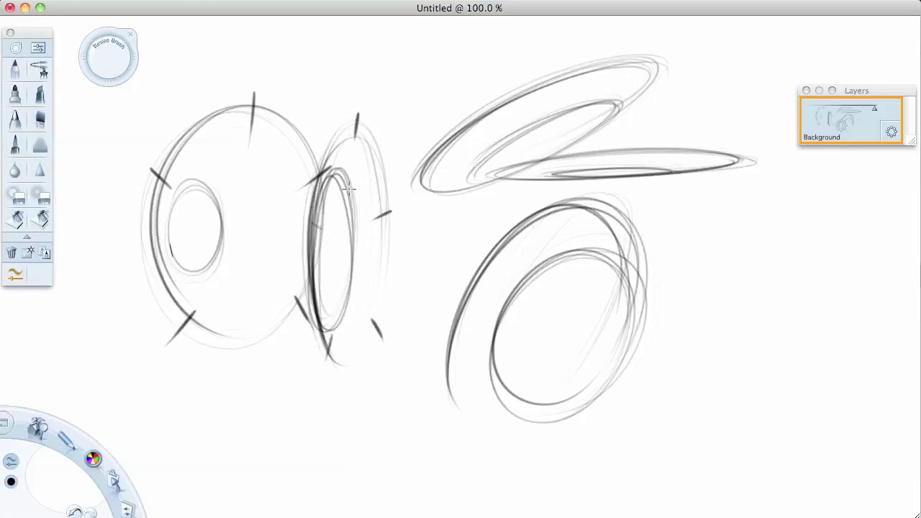
# - Tick spoke positions around the top ellipse and draw a small hub in the lower wheel
pyautogui.moveTo(641, 65); pyautogui.dragTo(665, 55)
pyautogui.moveTo(435, 177); pyautogui.dragTo(411, 189)
pyautogui.moveTo(504, 95); pyautogui.dragTo(513, 108)
pyautogui.moveTo(544, 153); pyautogui.dragTo(551, 162)
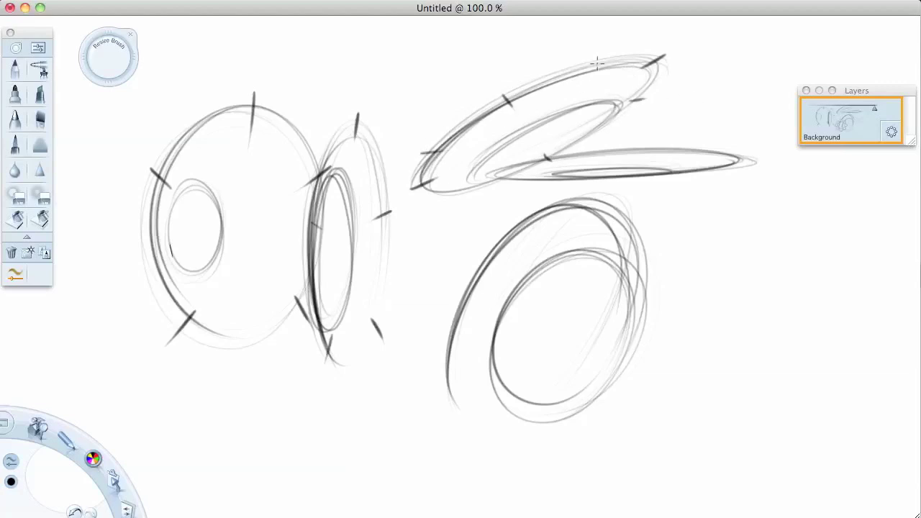
pyautogui.moveTo(467, 187); pyautogui.dragTo(454, 202)
pyautogui.moveTo(567, 308)
pyautogui.mouseDown()
pyautogui.moveTo(541, 350)
pyautogui.moveTo(569, 309)
pyautogui.mouseUp()
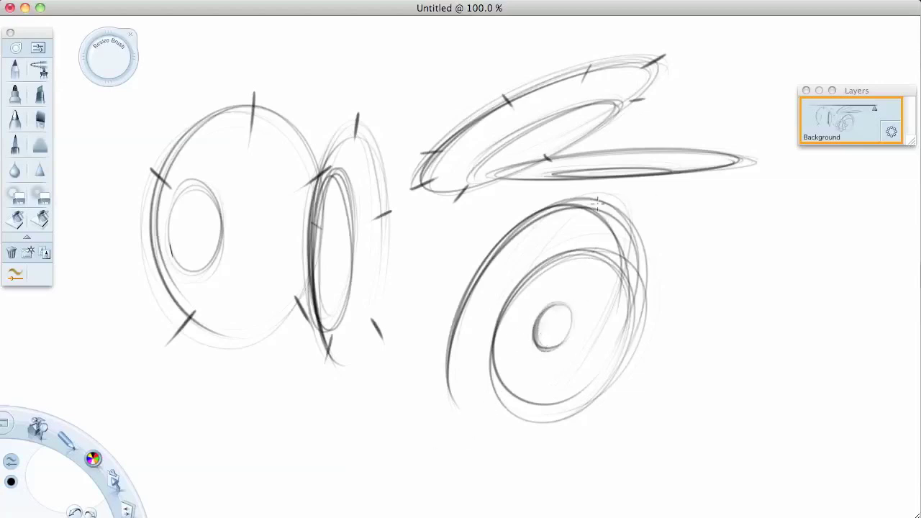
# - Draw long straight spokes crossing the lower wheel's hub, plus a bold rim mark
pyautogui.moveTo(587, 211); pyautogui.dragTo(456, 435)
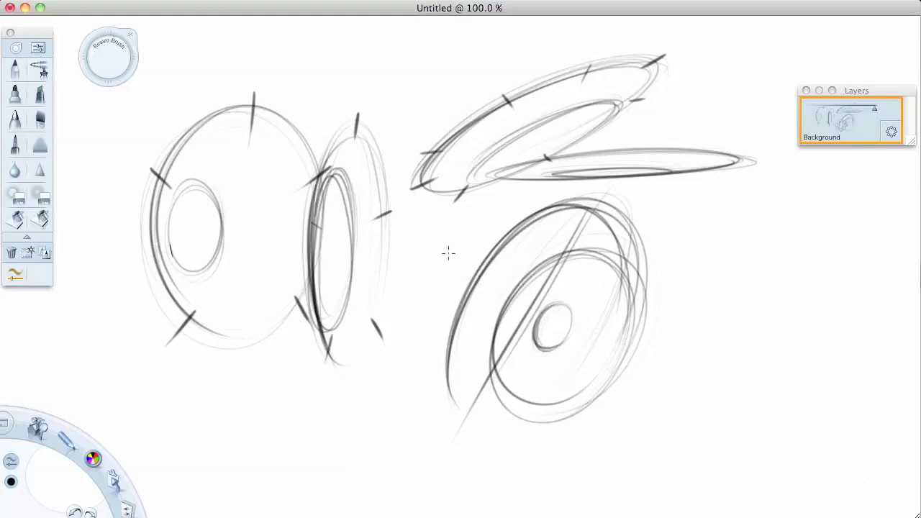
pyautogui.moveTo(460, 262); pyautogui.dragTo(627, 371)
pyautogui.moveTo(590, 211)
pyautogui.mouseDown()
pyautogui.moveTo(551, 323)
pyautogui.moveTo(469, 400)
pyautogui.mouseUp()
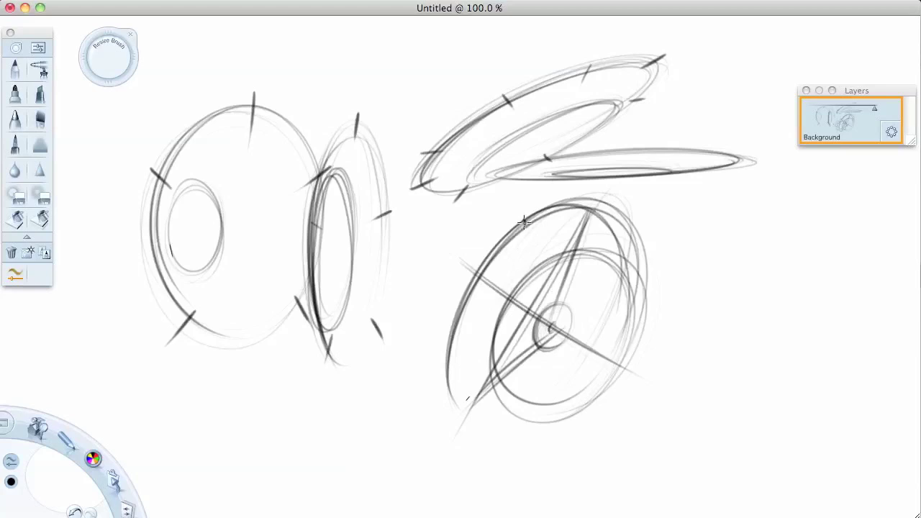
pyautogui.moveTo(526, 225); pyautogui.dragTo(545, 406)
pyautogui.moveTo(632, 282); pyautogui.dragTo(647, 273)
pyautogui.moveTo(446, 354); pyautogui.dragTo(688, 261)
pyautogui.moveTo(526, 216)
pyautogui.mouseDown()
pyautogui.moveTo(545, 306)
pyautogui.moveTo(549, 432)
pyautogui.mouseUp()
pyautogui.moveTo(645, 276)
pyautogui.mouseDown()
pyautogui.moveTo(554, 333)
pyautogui.moveTo(451, 360)
pyautogui.mouseUp()
pyautogui.moveTo(476, 272)
pyautogui.mouseDown()
pyautogui.moveTo(540, 322)
pyautogui.moveTo(633, 375)
pyautogui.mouseUp()
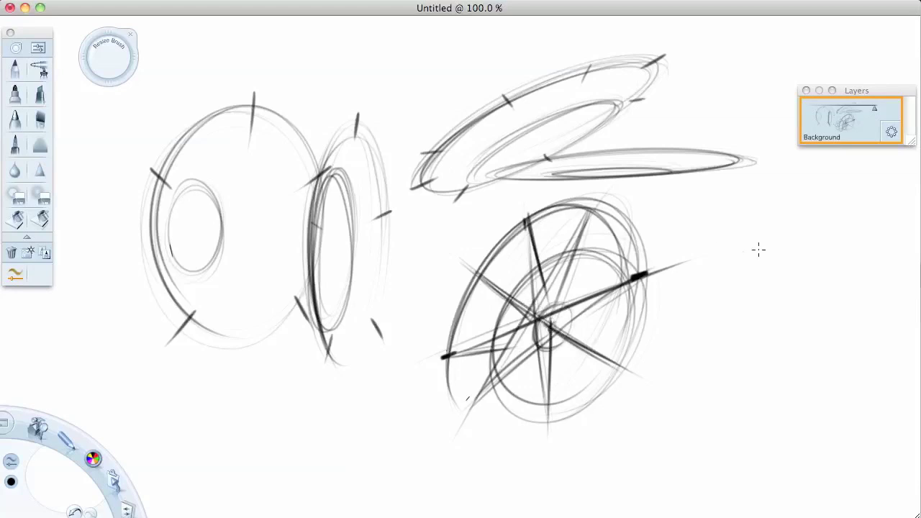
# - Label the lower hub CENTER with a red arrow, then dot the left wheel's hub in black
pyautogui.click(93, 459)
pyautogui.moveTo(804, 276); pyautogui.dragTo(559, 321)
pyautogui.moveTo(769, 291)
pyautogui.mouseDown()
pyautogui.moveTo(800, 305)
pyautogui.moveTo(885, 314)
pyautogui.mouseUp()
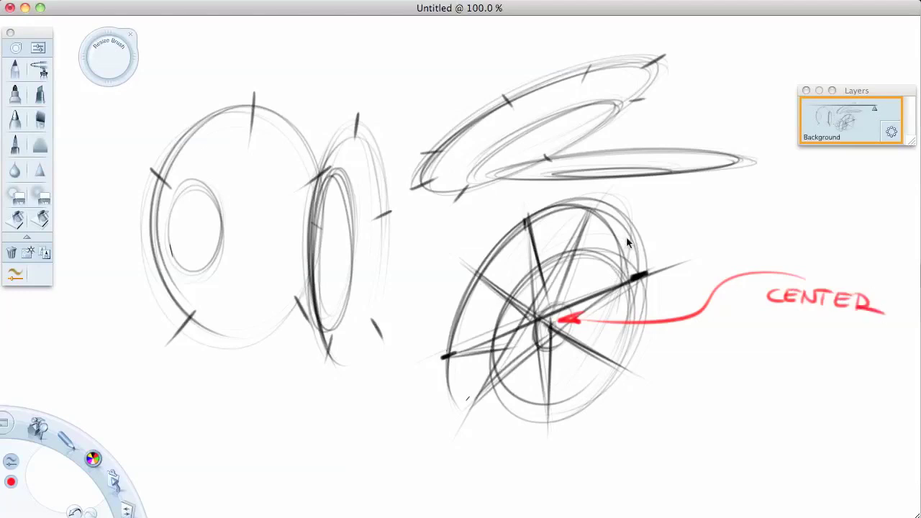
pyautogui.click(93, 458)
pyautogui.moveTo(198, 232); pyautogui.dragTo(196, 220)
# - In red, draw two curved arrows pointing toward the left wheel
pyautogui.click(93, 459)
pyautogui.click(64, 434)
pyautogui.moveTo(333, 40); pyautogui.dragTo(267, 91)
pyautogui.moveTo(214, 69); pyautogui.dragTo(133, 154)
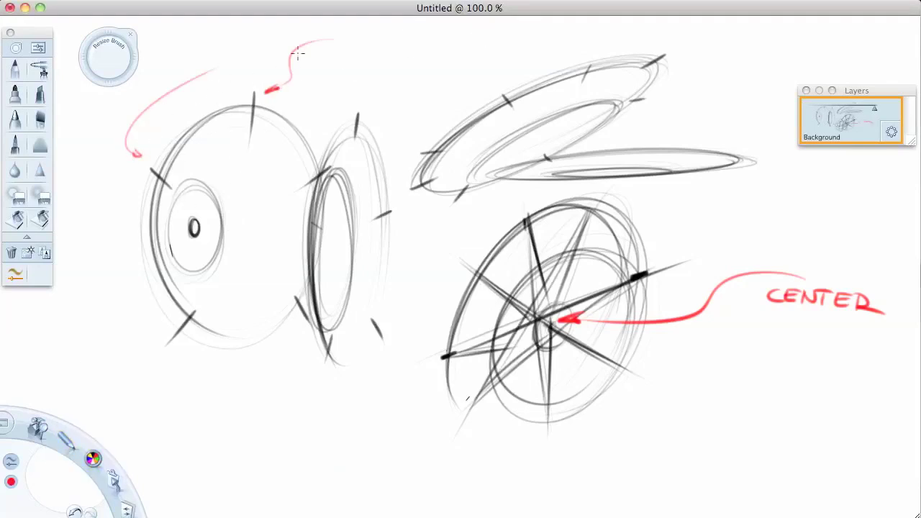
# - Letter CONNECT SPOKES in red above the left wheel, then return to black
pyautogui.moveTo(204, 31); pyautogui.dragTo(300, 31)
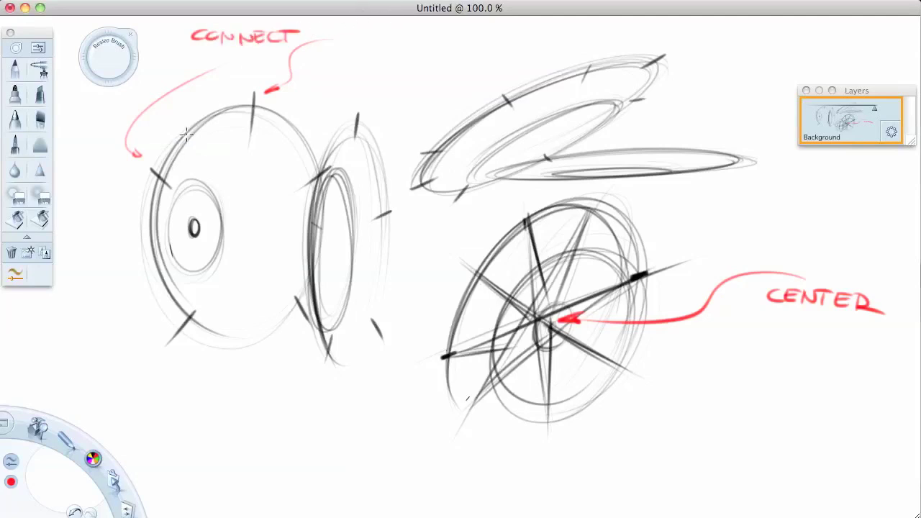
pyautogui.moveTo(211, 50)
pyautogui.mouseDown()
pyautogui.moveTo(191, 63)
pyautogui.moveTo(215, 58)
pyautogui.mouseUp()
pyautogui.moveTo(231, 52); pyautogui.dragTo(250, 64)
pyautogui.moveTo(265, 52)
pyautogui.mouseDown()
pyautogui.moveTo(265, 63)
pyautogui.moveTo(267, 53)
pyautogui.mouseUp()
pyautogui.moveTo(285, 49); pyautogui.dragTo(267, 62)
pyautogui.click(93, 458)
pyautogui.click(88, 423)
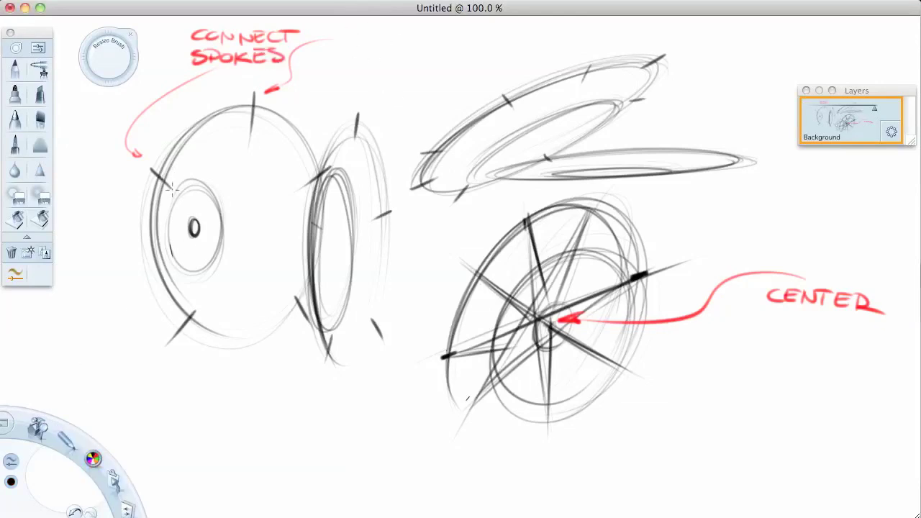
# - Draw curved spokes around the left wheel, redoing two misplaced strokes
pyautogui.moveTo(242, 117); pyautogui.dragTo(169, 192)
pyautogui.hotkey('ctrl', 'z')
pyautogui.moveTo(240, 121); pyautogui.dragTo(170, 178)
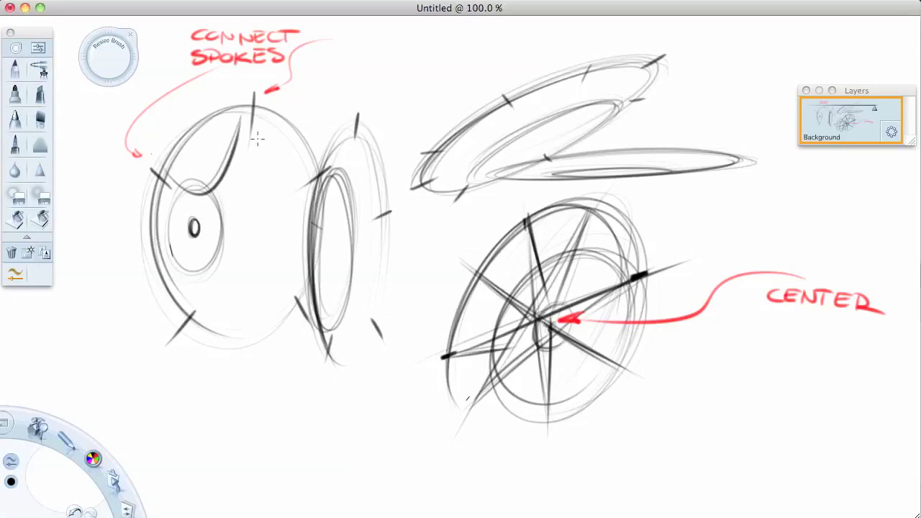
pyautogui.moveTo(252, 124); pyautogui.dragTo(317, 173)
pyautogui.moveTo(178, 221); pyautogui.dragTo(188, 316)
pyautogui.hotkey('ctrl', 'z')
pyautogui.moveTo(167, 200)
pyautogui.mouseDown()
pyautogui.moveTo(189, 317)
pyautogui.moveTo(292, 345)
pyautogui.mouseUp()
pyautogui.moveTo(195, 288); pyautogui.dragTo(288, 344)
pyautogui.moveTo(268, 282)
pyautogui.mouseDown()
pyautogui.moveTo(314, 197)
pyautogui.moveTo(265, 317)
pyautogui.mouseUp()
# - Darken spoke edges, add bolt holes to the left hub, and hatch shading along the spokes
pyautogui.moveTo(265, 245)
pyautogui.mouseDown()
pyautogui.moveTo(317, 196)
pyautogui.moveTo(344, 191)
pyautogui.mouseUp()
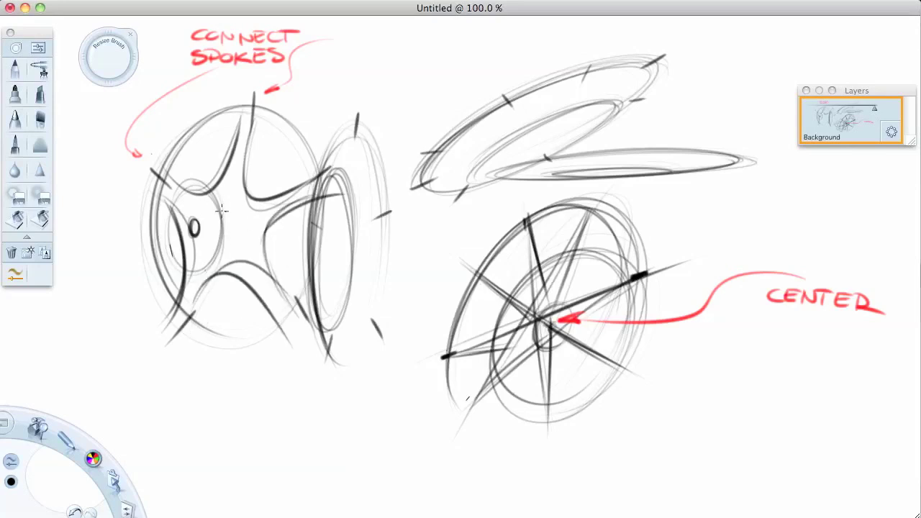
pyautogui.moveTo(229, 194)
pyautogui.mouseDown()
pyautogui.moveTo(204, 224)
pyautogui.moveTo(214, 259)
pyautogui.moveTo(245, 259)
pyautogui.mouseUp()
pyautogui.moveTo(250, 219); pyautogui.dragTo(248, 231)
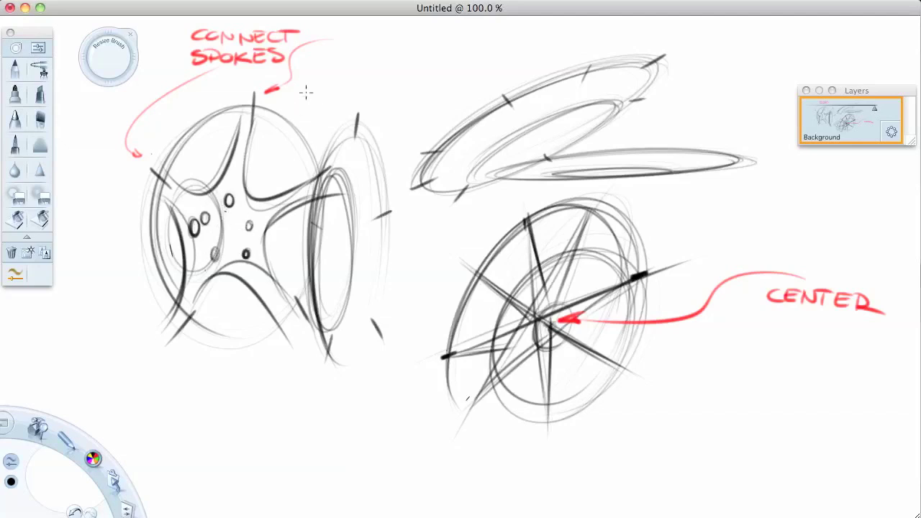
pyautogui.moveTo(235, 108)
pyautogui.mouseDown()
pyautogui.moveTo(192, 214)
pyautogui.moveTo(228, 128)
pyautogui.moveTo(170, 305)
pyautogui.mouseUp()
pyautogui.moveTo(188, 214)
pyautogui.mouseDown()
pyautogui.moveTo(177, 240)
pyautogui.moveTo(182, 278)
pyautogui.moveTo(290, 319)
pyautogui.mouseUp()
pyautogui.moveTo(229, 269)
pyautogui.mouseDown()
pyautogui.moveTo(288, 324)
pyautogui.moveTo(268, 297)
pyautogui.moveTo(280, 318)
pyautogui.mouseUp()
# - Darken the inner rim and spoke edges, then draw a bold centre nut oval
pyautogui.moveTo(270, 226); pyautogui.dragTo(327, 208)
pyautogui.moveTo(180, 168)
pyautogui.mouseDown()
pyautogui.moveTo(151, 230)
pyautogui.moveTo(194, 329)
pyautogui.mouseUp()
pyautogui.moveTo(292, 310); pyautogui.dragTo(193, 333)
pyautogui.moveTo(313, 248); pyautogui.dragTo(326, 210)
pyautogui.moveTo(253, 114); pyautogui.dragTo(312, 177)
pyautogui.moveTo(177, 168)
pyautogui.mouseDown()
pyautogui.moveTo(232, 117)
pyautogui.moveTo(204, 131)
pyautogui.mouseUp()
pyautogui.moveTo(223, 220)
pyautogui.mouseDown()
pyautogui.moveTo(232, 238)
pyautogui.moveTo(223, 207)
pyautogui.mouseUp()
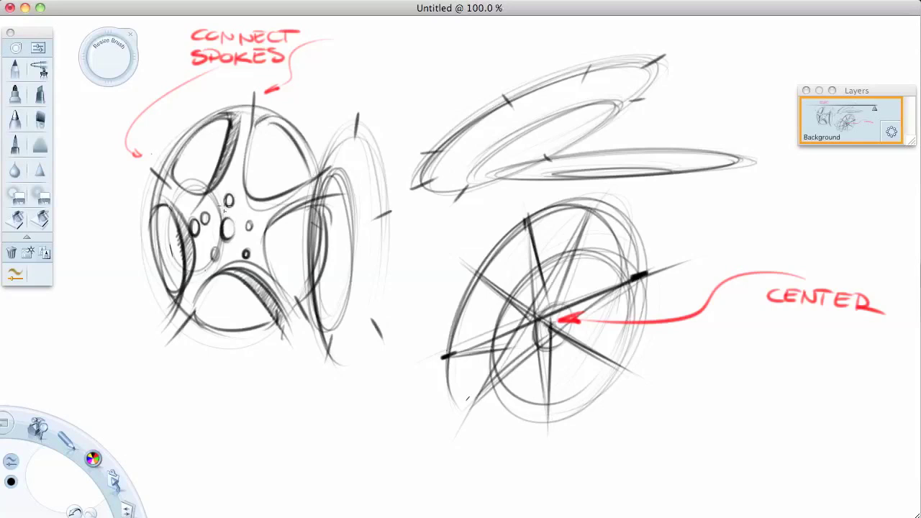
pyautogui.moveTo(229, 247)
pyautogui.mouseDown()
pyautogui.moveTo(223, 219)
pyautogui.moveTo(235, 239)
pyautogui.mouseUp()
# - In red, draw an arrow at the lower spoke and letter ADD SPOKE THICKNESS! below
pyautogui.click(92, 459)
pyautogui.moveTo(245, 311)
pyautogui.mouseDown()
pyautogui.moveTo(180, 457)
pyautogui.moveTo(258, 305)
pyautogui.mouseUp()
pyautogui.moveTo(156, 488)
pyautogui.mouseDown()
pyautogui.moveTo(262, 481)
pyautogui.moveTo(376, 489)
pyautogui.mouseUp()
pyautogui.moveTo(381, 474)
pyautogui.mouseDown()
pyautogui.moveTo(396, 490)
pyautogui.moveTo(416, 489)
pyautogui.mouseUp()
pyautogui.moveTo(420, 489)
pyautogui.mouseDown()
pyautogui.moveTo(438, 475)
pyautogui.moveTo(441, 491)
pyautogui.mouseUp()
pyautogui.moveTo(470, 475)
pyautogui.mouseDown()
pyautogui.moveTo(458, 489)
pyautogui.moveTo(472, 490)
pyautogui.mouseUp()
pyautogui.moveTo(495, 461); pyautogui.dragTo(494, 485)
pyautogui.click(494, 494)
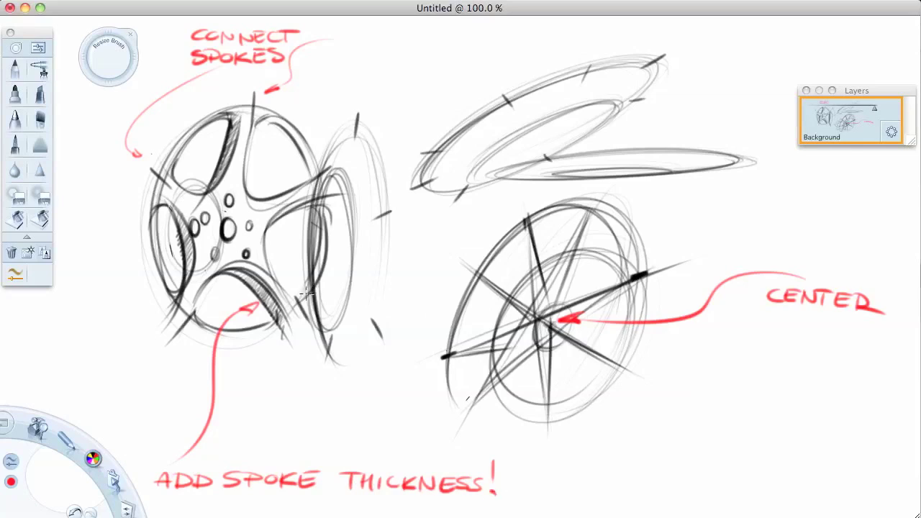
# - Switch back to black and hatch thickness along the lower, left and upper-left spokes
pyautogui.click(10, 482)
pyautogui.click(95, 433)
pyautogui.moveTo(232, 267); pyautogui.dragTo(281, 328)
pyautogui.moveTo(288, 288); pyautogui.dragTo(310, 308)
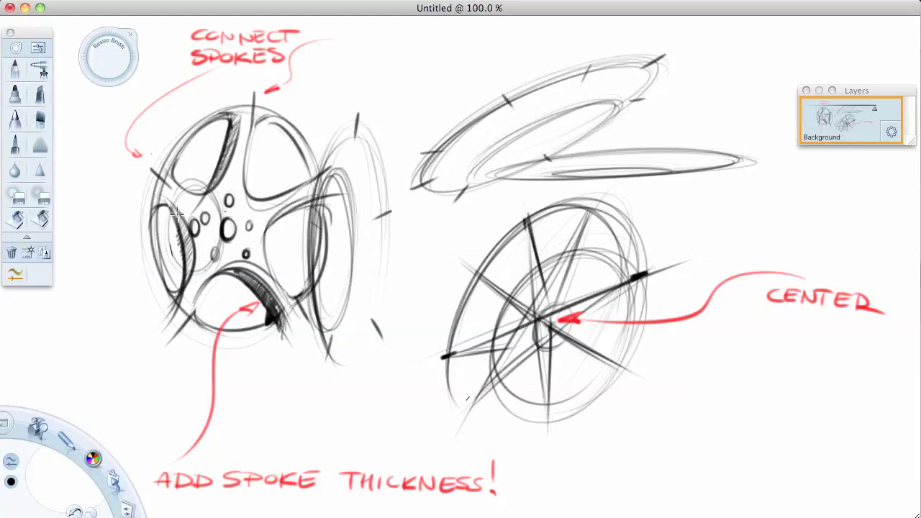
pyautogui.moveTo(178, 209)
pyautogui.mouseDown()
pyautogui.moveTo(156, 216)
pyautogui.moveTo(175, 249)
pyautogui.moveTo(170, 298)
pyautogui.mouseUp()
pyautogui.moveTo(167, 205)
pyautogui.mouseDown()
pyautogui.moveTo(188, 238)
pyautogui.moveTo(193, 281)
pyautogui.moveTo(173, 301)
pyautogui.mouseUp()
pyautogui.moveTo(195, 187); pyautogui.dragTo(227, 120)
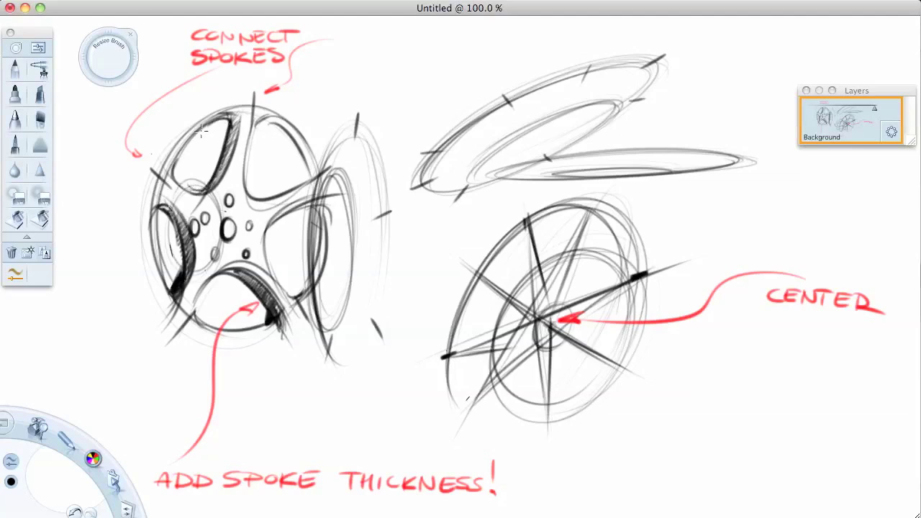
# - Stroke over the lower-right wheel's spokes to thicken them
pyautogui.moveTo(532, 221); pyautogui.dragTo(559, 275)
pyautogui.moveTo(580, 220); pyautogui.dragTo(542, 267)
pyautogui.moveTo(563, 234)
pyautogui.mouseDown()
pyautogui.moveTo(609, 285)
pyautogui.moveTo(556, 341)
pyautogui.moveTo(541, 402)
pyautogui.mouseUp()
pyautogui.moveTo(546, 343)
pyautogui.mouseDown()
pyautogui.moveTo(479, 385)
pyautogui.moveTo(457, 353)
pyautogui.mouseUp()
pyautogui.moveTo(538, 321); pyautogui.dragTo(478, 282)
pyautogui.moveTo(539, 261); pyautogui.dragTo(522, 298)
pyautogui.moveTo(538, 344); pyautogui.dragTo(540, 450)
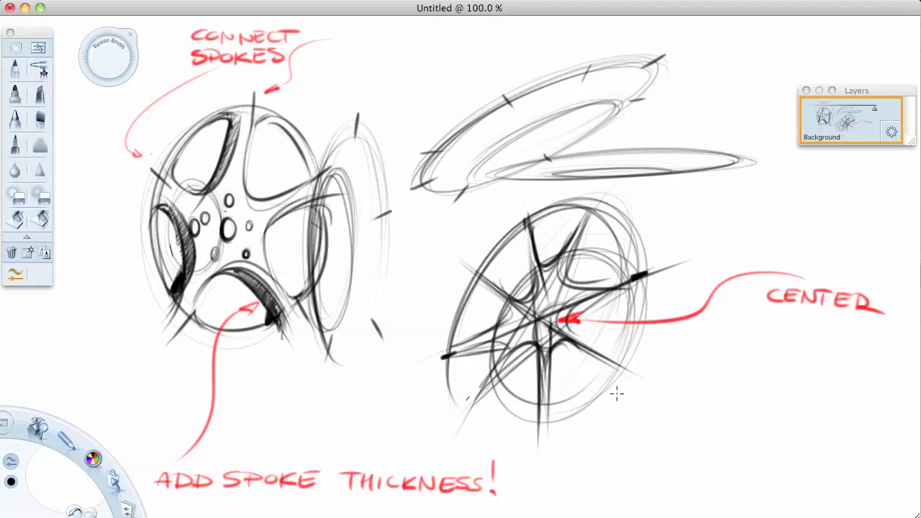
# - Hand-letter (THAT'S ONE UGLY WHEEL) in two lines beside the lower wheel
pyautogui.moveTo(609, 398); pyautogui.dragTo(603, 426)
pyautogui.moveTo(617, 405)
pyautogui.mouseDown()
pyautogui.moveTo(625, 425)
pyautogui.moveTo(668, 424)
pyautogui.mouseUp()
pyautogui.moveTo(669, 406); pyautogui.dragTo(680, 425)
pyautogui.moveTo(704, 409)
pyautogui.mouseDown()
pyautogui.moveTo(697, 424)
pyautogui.moveTo(723, 411)
pyautogui.mouseUp()
pyautogui.moveTo(739, 425); pyautogui.dragTo(753, 409)
pyautogui.moveTo(767, 407)
pyautogui.mouseDown()
pyautogui.moveTo(758, 424)
pyautogui.moveTo(795, 412)
pyautogui.moveTo(808, 419)
pyautogui.mouseUp()
pyautogui.moveTo(832, 409); pyautogui.dragTo(835, 432)
pyautogui.moveTo(659, 438); pyautogui.dragTo(734, 449)
pyautogui.moveTo(736, 436); pyautogui.dragTo(765, 449)
pyautogui.moveTo(764, 433); pyautogui.dragTo(766, 458)
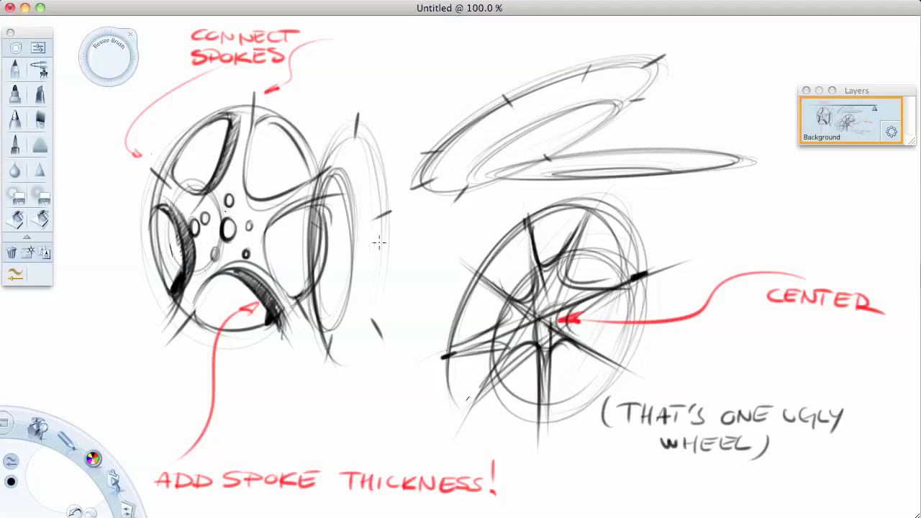
# - Letter PLAY AROUND WITH DESIGNS in red and circle the note
pyautogui.click(93, 458)
pyautogui.click(70, 432)
pyautogui.moveTo(734, 199)
pyautogui.mouseDown()
pyautogui.moveTo(736, 214)
pyautogui.moveTo(753, 203)
pyautogui.mouseUp()
pyautogui.moveTo(754, 195); pyautogui.dragTo(766, 212)
pyautogui.moveTo(768, 212)
pyautogui.mouseDown()
pyautogui.moveTo(792, 219)
pyautogui.moveTo(839, 211)
pyautogui.mouseUp()
pyautogui.moveTo(837, 210); pyautogui.dragTo(887, 198)
pyautogui.moveTo(887, 210)
pyautogui.mouseDown()
pyautogui.moveTo(898, 197)
pyautogui.moveTo(908, 216)
pyautogui.mouseUp()
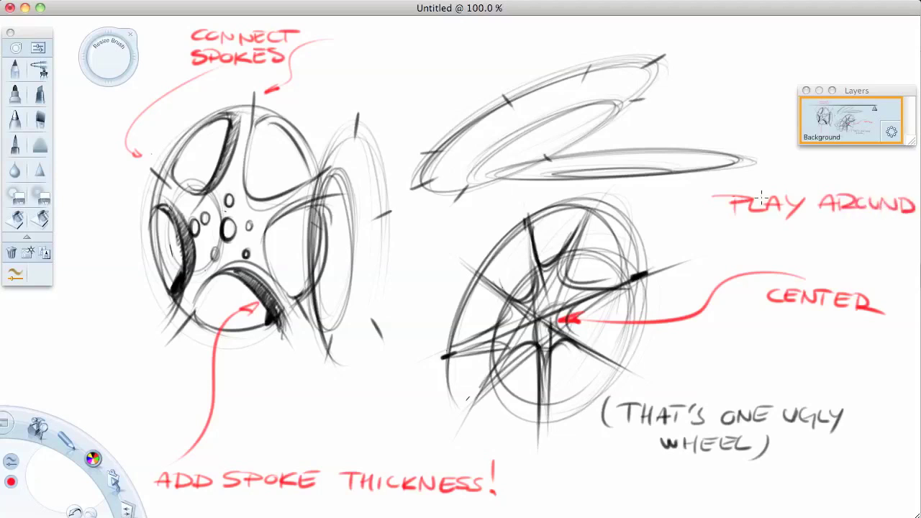
pyautogui.moveTo(707, 226); pyautogui.dragTo(733, 229)
pyautogui.moveTo(730, 224); pyautogui.dragTo(862, 240)
pyautogui.moveTo(856, 230); pyautogui.dragTo(890, 239)
pyautogui.moveTo(889, 171); pyautogui.dragTo(900, 181)
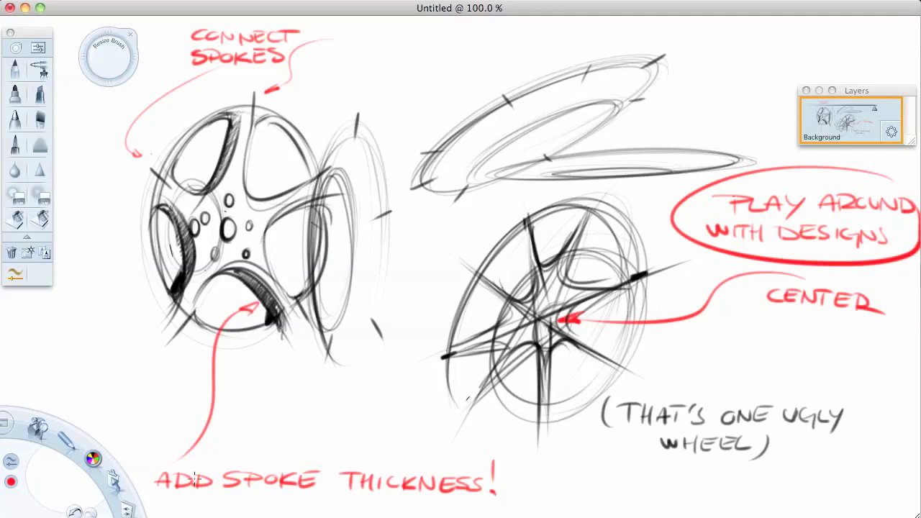
# - Sketch oval cutout holes inside the tilted upper wheel
pyautogui.moveTo(544, 84); pyautogui.dragTo(588, 99)
pyautogui.moveTo(630, 72)
pyautogui.mouseDown()
pyautogui.moveTo(579, 90)
pyautogui.moveTo(625, 69)
pyautogui.moveTo(554, 141)
pyautogui.moveTo(580, 123)
pyautogui.mouseUp()
pyautogui.moveTo(532, 148)
pyautogui.mouseDown()
pyautogui.moveTo(497, 170)
pyautogui.moveTo(447, 179)
pyautogui.moveTo(469, 147)
pyautogui.moveTo(504, 128)
pyautogui.moveTo(461, 141)
pyautogui.moveTo(493, 173)
pyautogui.moveTo(451, 185)
pyautogui.moveTo(478, 157)
pyautogui.moveTo(432, 169)
pyautogui.mouseUp()
# - Add another oval hole to the tilted wheel and sketch oval holes down the side-view wheel
pyautogui.moveTo(547, 117); pyautogui.dragTo(553, 135)
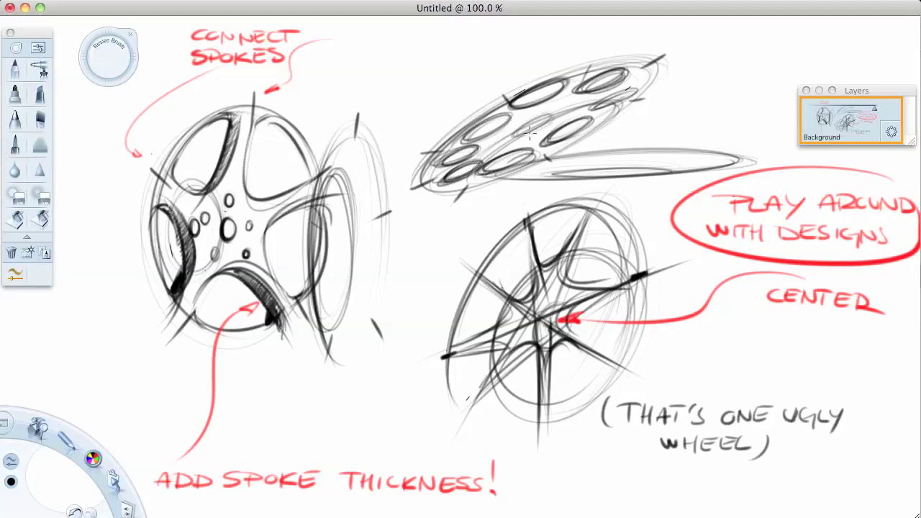
pyautogui.moveTo(637, 91)
pyautogui.mouseDown()
pyautogui.moveTo(597, 117)
pyautogui.moveTo(605, 117)
pyautogui.mouseUp()
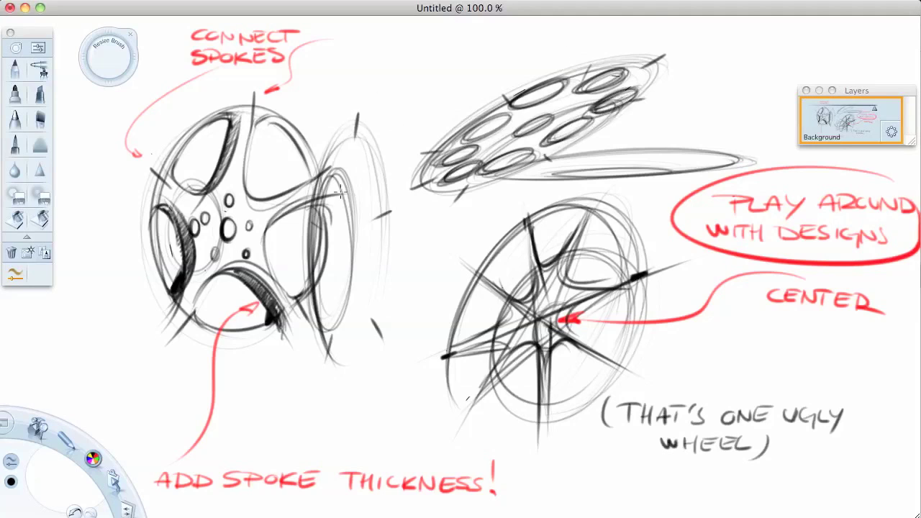
pyautogui.moveTo(353, 131)
pyautogui.mouseDown()
pyautogui.moveTo(350, 206)
pyautogui.moveTo(366, 259)
pyautogui.moveTo(368, 350)
pyautogui.mouseUp()
pyautogui.moveTo(331, 274); pyautogui.dragTo(332, 268)
pyautogui.moveTo(331, 196); pyautogui.dragTo(348, 235)
# - Hatch shading inside the side-view wheel's holes and darken the left hole's outline
pyautogui.moveTo(346, 159); pyautogui.dragTo(353, 173)
pyautogui.moveTo(352, 142); pyautogui.dragTo(355, 170)
pyautogui.moveTo(367, 208)
pyautogui.mouseDown()
pyautogui.moveTo(362, 242)
pyautogui.moveTo(373, 209)
pyautogui.mouseUp()
pyautogui.moveTo(356, 312); pyautogui.dragTo(366, 315)
pyautogui.moveTo(331, 288)
pyautogui.mouseDown()
pyautogui.moveTo(332, 322)
pyautogui.moveTo(336, 296)
pyautogui.mouseUp()
pyautogui.moveTo(326, 238); pyautogui.dragTo(332, 217)
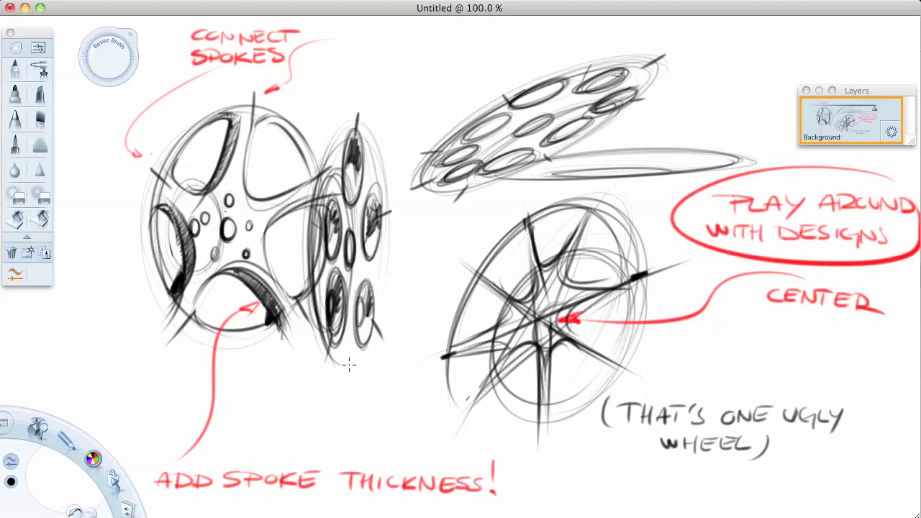
# - Draw a ground line and stand under the side-view wheel, then darken two tilted-wheel holes
pyautogui.moveTo(233, 378); pyautogui.dragTo(377, 373)
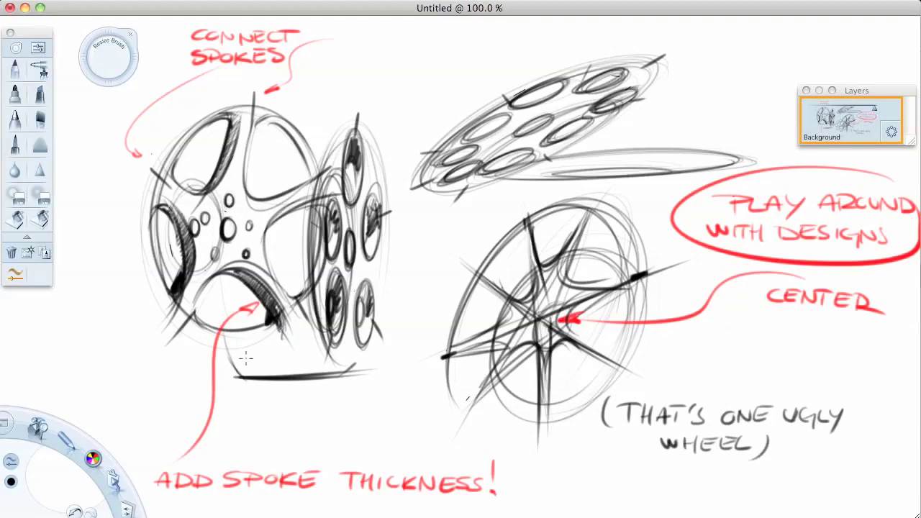
pyautogui.moveTo(231, 359); pyautogui.dragTo(353, 370)
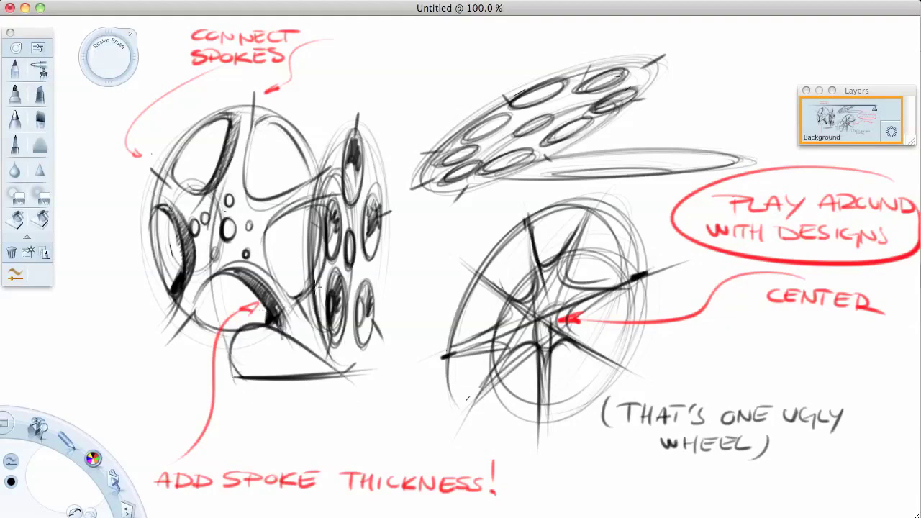
pyautogui.moveTo(524, 153)
pyautogui.mouseDown()
pyautogui.moveTo(490, 176)
pyautogui.moveTo(603, 115)
pyautogui.mouseUp()
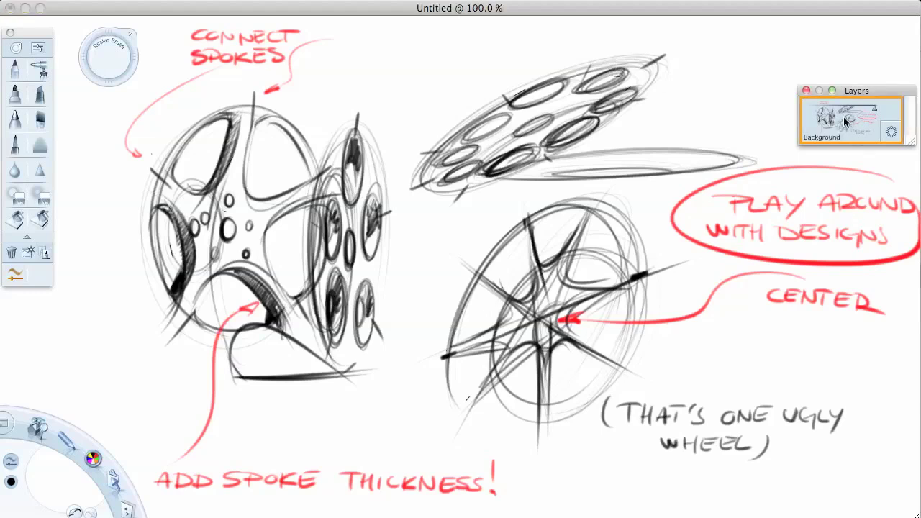
# - On a new layer in red, hand-letter the word THANKS
pyautogui.moveTo(842, 117); pyautogui.dragTo(843, 97)
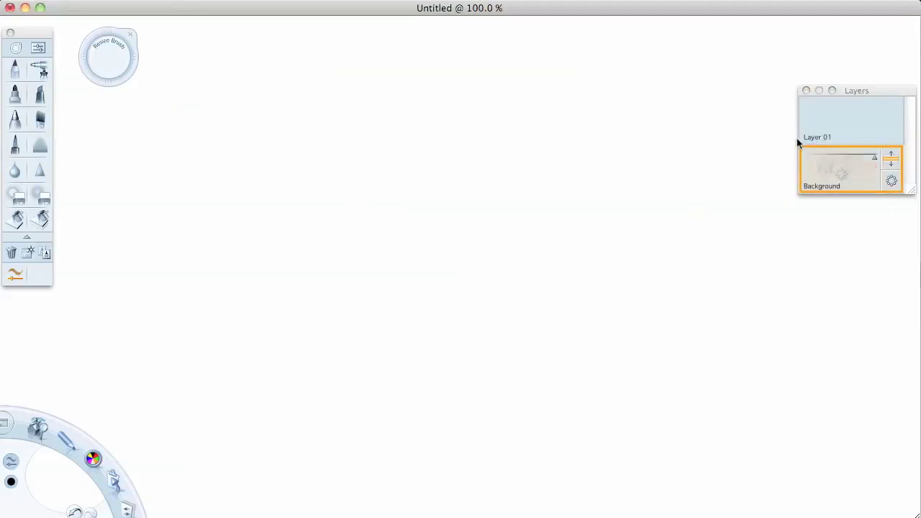
pyautogui.click(820, 129)
pyautogui.moveTo(93, 459); pyautogui.dragTo(65, 440)
pyautogui.moveTo(283, 176); pyautogui.dragTo(287, 213)
pyautogui.moveTo(216, 175)
pyautogui.mouseDown()
pyautogui.moveTo(348, 175)
pyautogui.moveTo(379, 208)
pyautogui.moveTo(448, 180)
pyautogui.moveTo(545, 205)
pyautogui.mouseUp()
pyautogui.moveTo(592, 170); pyautogui.dragTo(596, 210)
pyautogui.moveTo(568, 185)
pyautogui.mouseDown()
pyautogui.moveTo(643, 185)
pyautogui.moveTo(735, 203)
pyautogui.mouseUp()
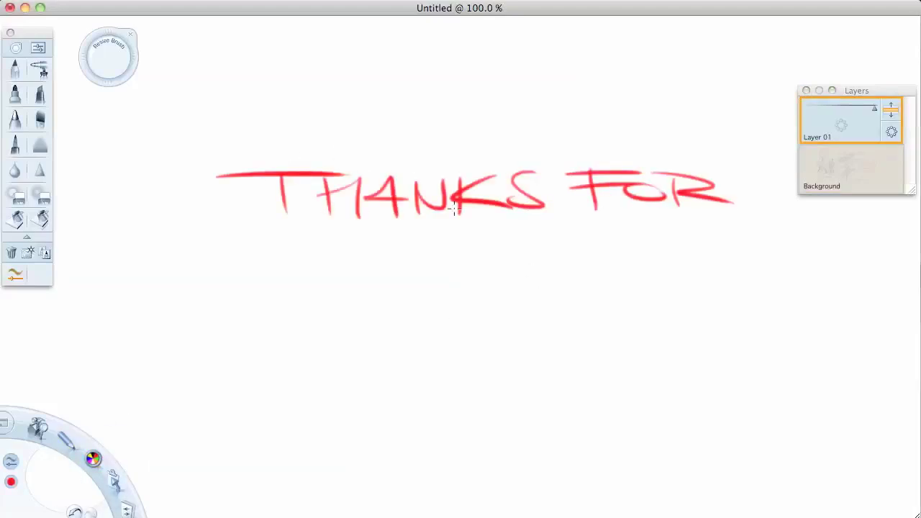
# - Letter FOR and WATCHING in red to complete THANKS FOR WATCHING
pyautogui.moveTo(347, 245); pyautogui.dragTo(402, 237)
pyautogui.moveTo(414, 279); pyautogui.dragTo(457, 280)
pyautogui.moveTo(441, 244)
pyautogui.mouseDown()
pyautogui.moveTo(512, 243)
pyautogui.moveTo(533, 277)
pyautogui.mouseUp()
pyautogui.moveTo(565, 245); pyautogui.dragTo(572, 281)
pyautogui.moveTo(585, 248); pyautogui.dragTo(585, 280)
pyautogui.moveTo(598, 279)
pyautogui.mouseDown()
pyautogui.moveTo(629, 245)
pyautogui.moveTo(670, 335)
pyautogui.mouseUp()
# - Draw a red smiley face below the message
pyautogui.moveTo(432, 432); pyautogui.dragTo(540, 364)
pyautogui.moveTo(455, 353)
pyautogui.mouseDown()
pyautogui.moveTo(458, 363)
pyautogui.moveTo(491, 363)
pyautogui.mouseUp()
pyautogui.moveTo(446, 387); pyautogui.dragTo(502, 393)
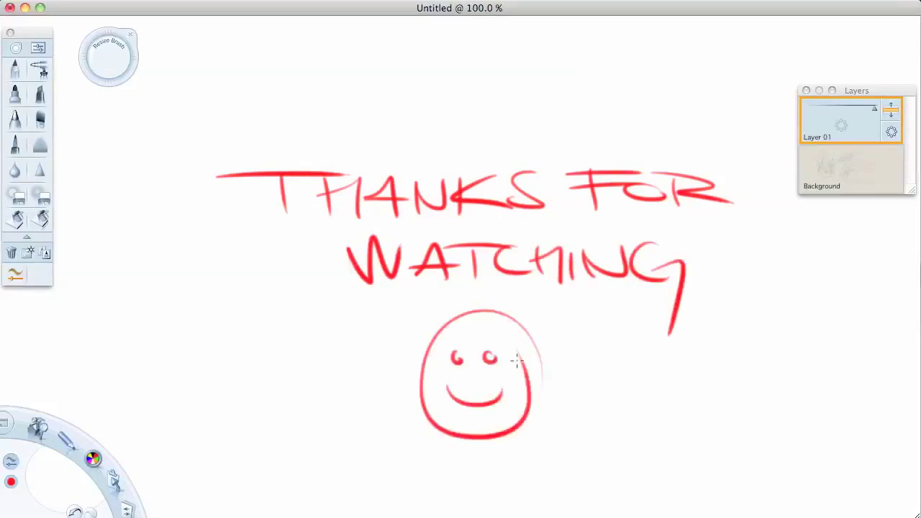